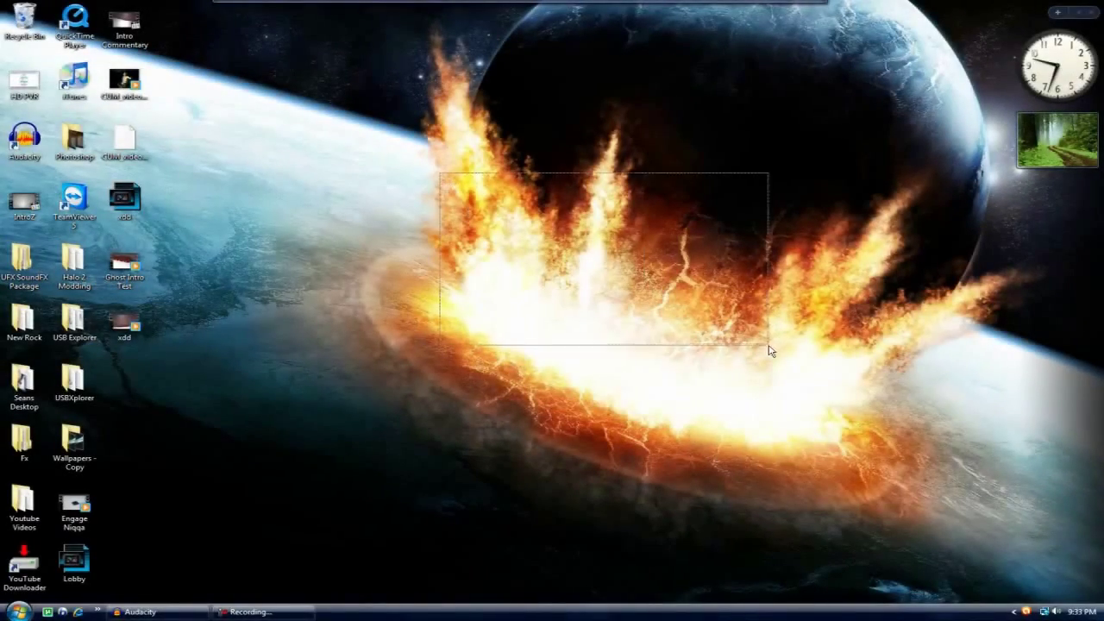
Rearrange the desktop windows, then restore the Audacity window with the six-second voice recording.
drag(337, 8, 1077, 556)
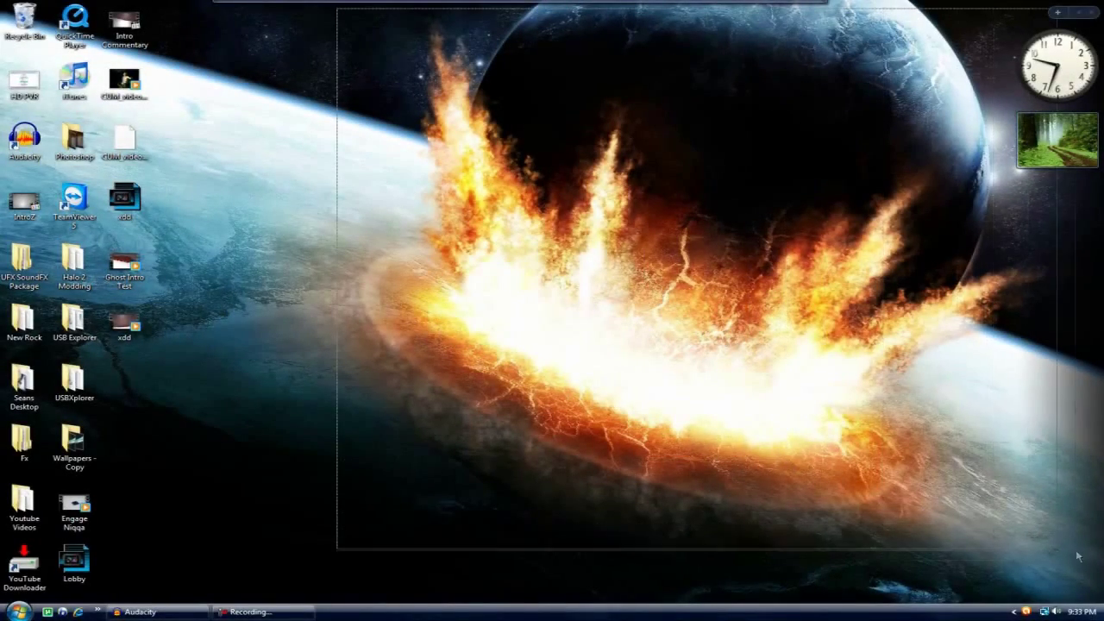
drag(1077, 557, 981, 530)
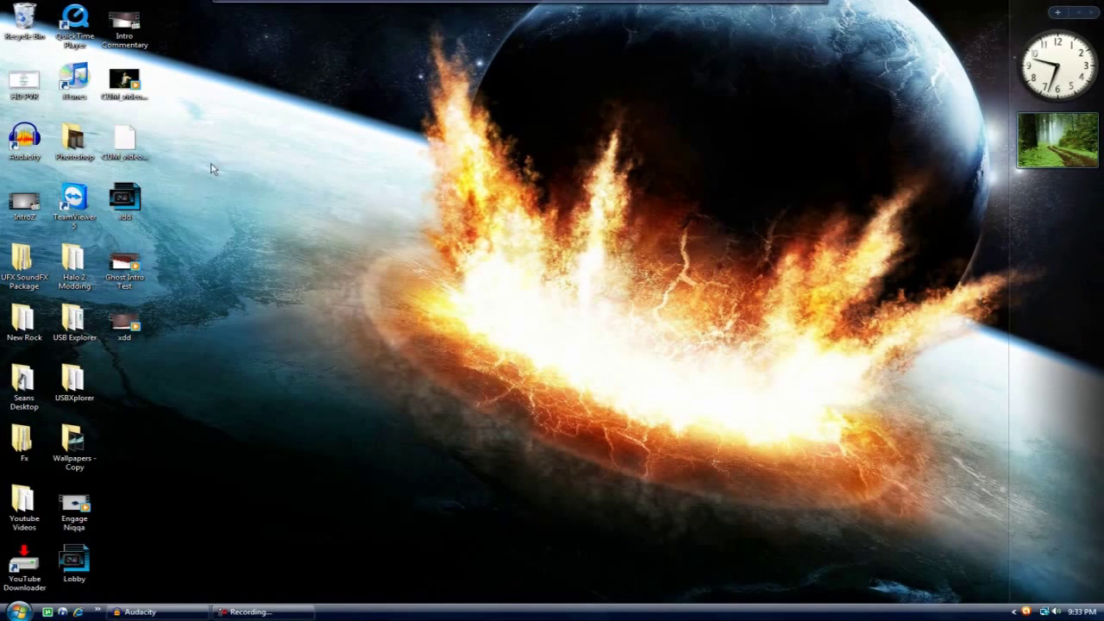
drag(211, 168, 1007, 554)
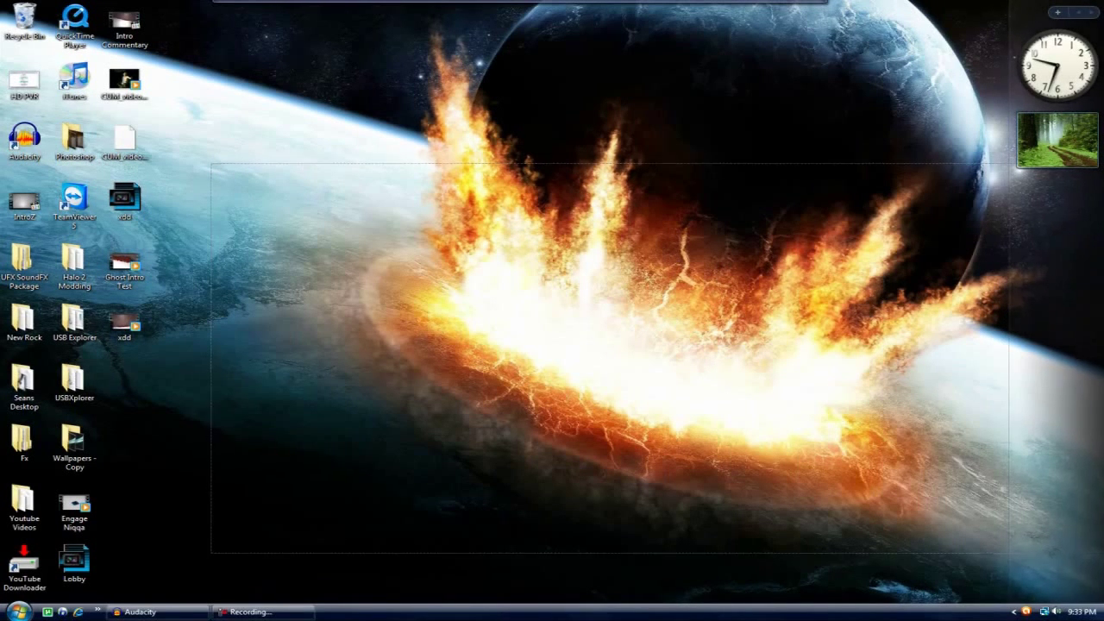
drag(183, 17, 991, 500)
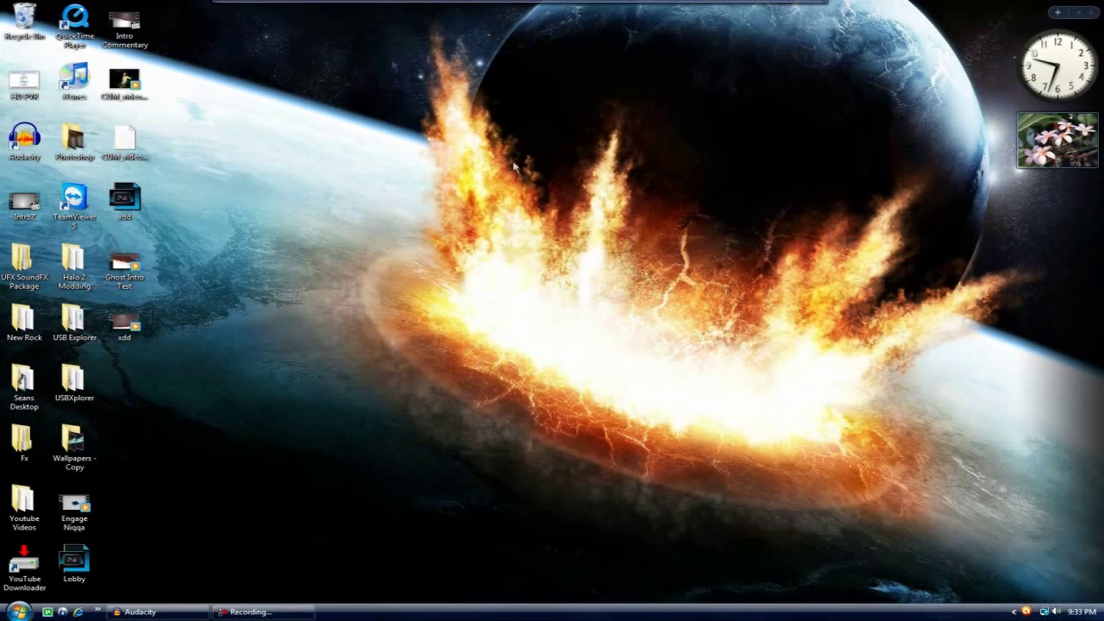
drag(242, 17, 1001, 562)
drag(197, 40, 873, 449)
mouse_move(190, 10)
mouse_down()
mouse_move(1100, 504)
mouse_move(800, 352)
mouse_up()
drag(395, 24, 704, 239)
drag(363, 24, 558, 207)
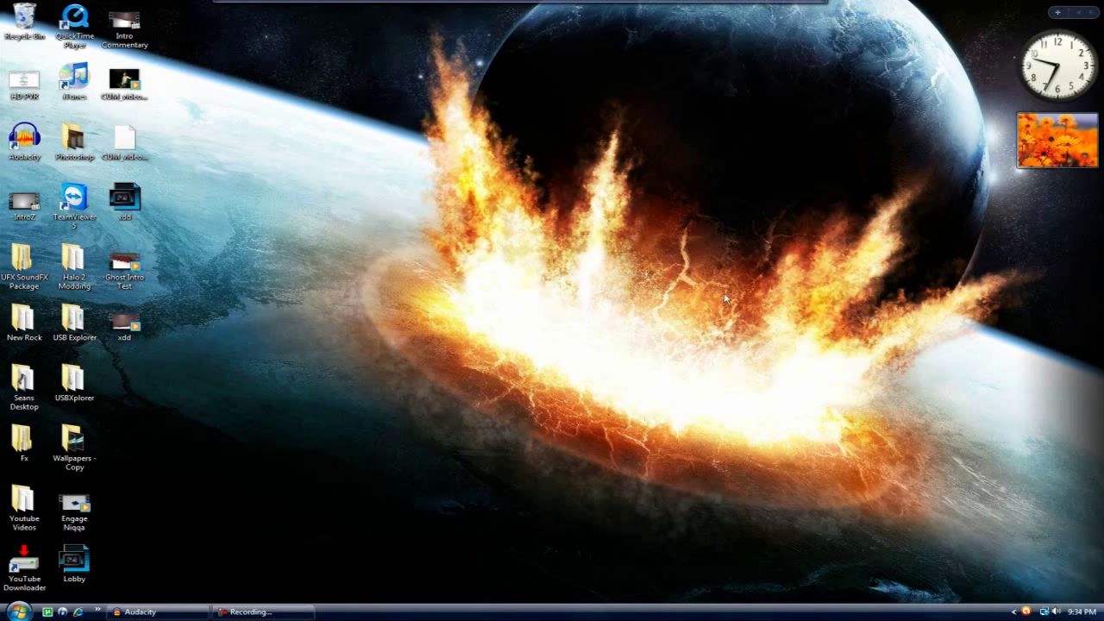
drag(541, 98, 673, 267)
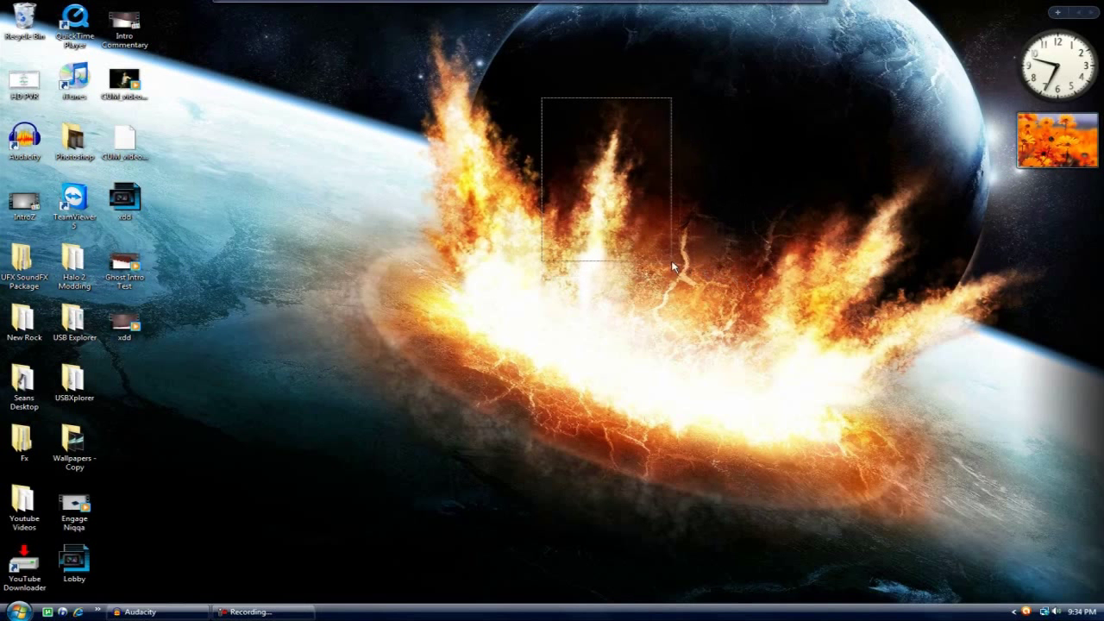
drag(673, 267, 695, 263)
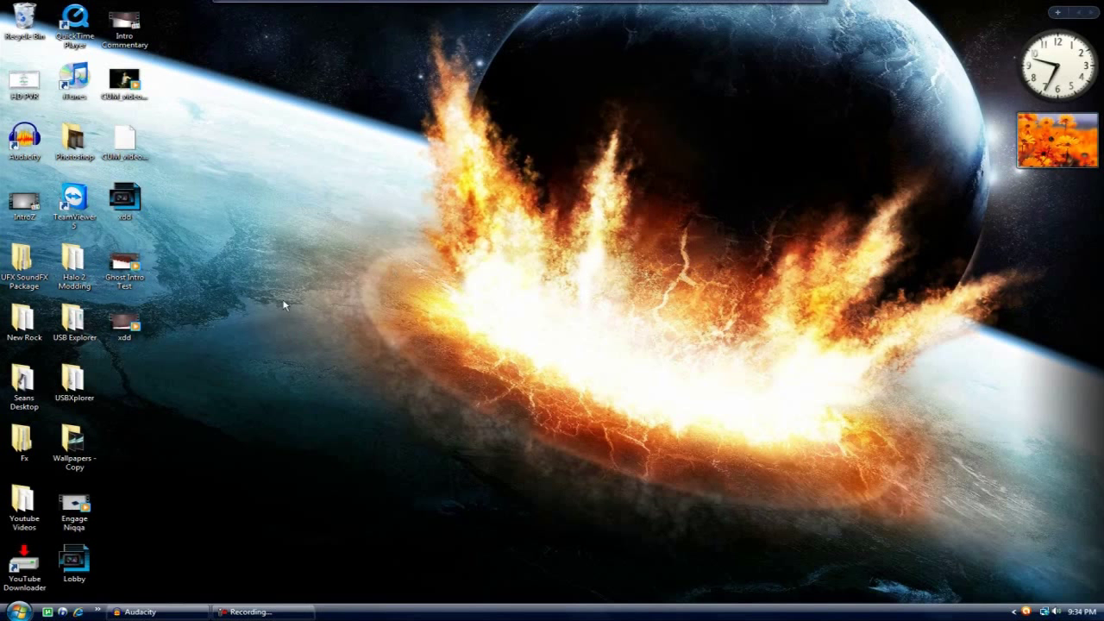
click(147, 612)
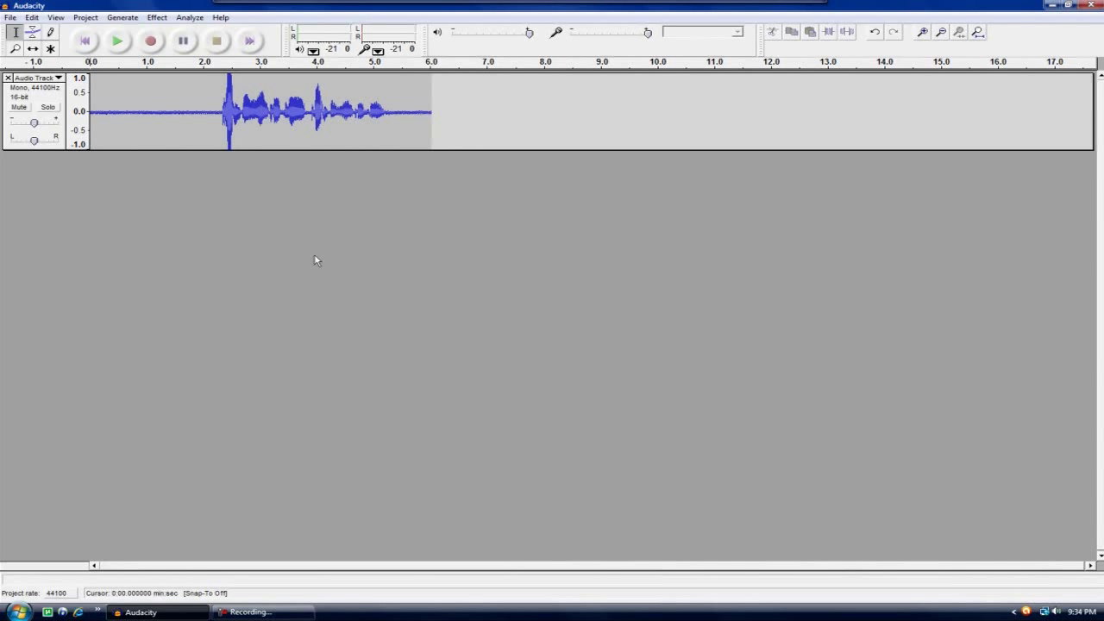
click(259, 611)
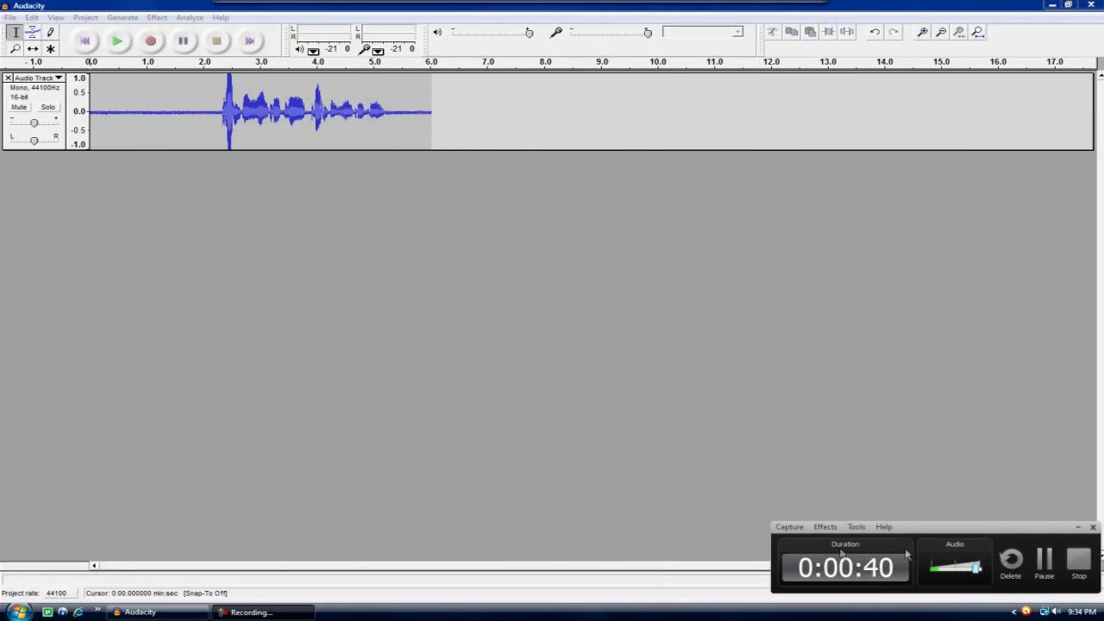
click(1079, 526)
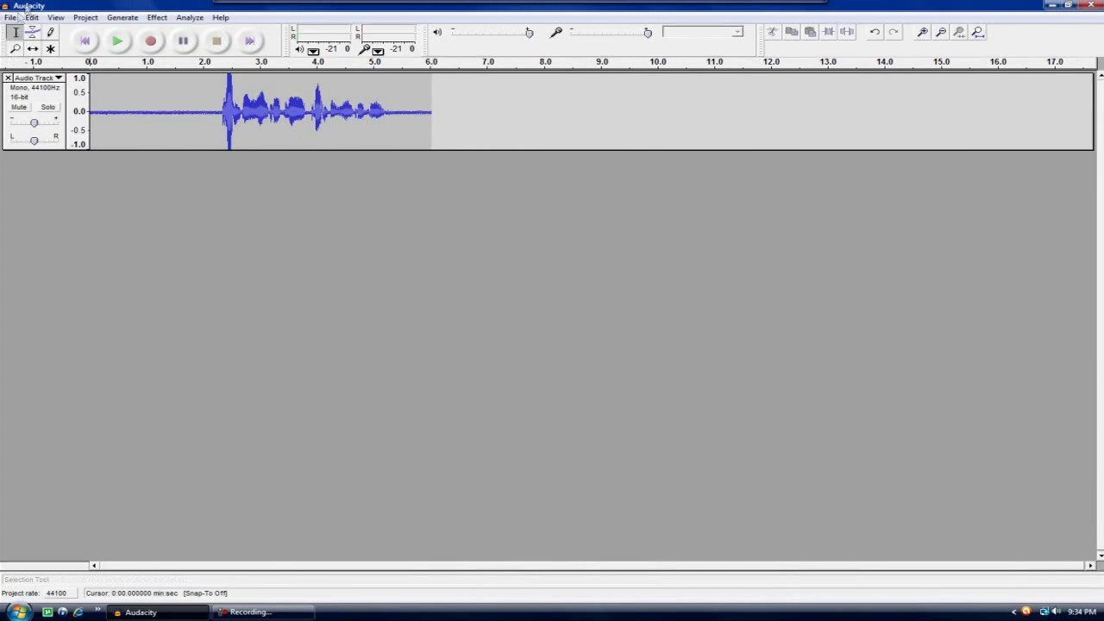
drag(217, 133, 105, 134)
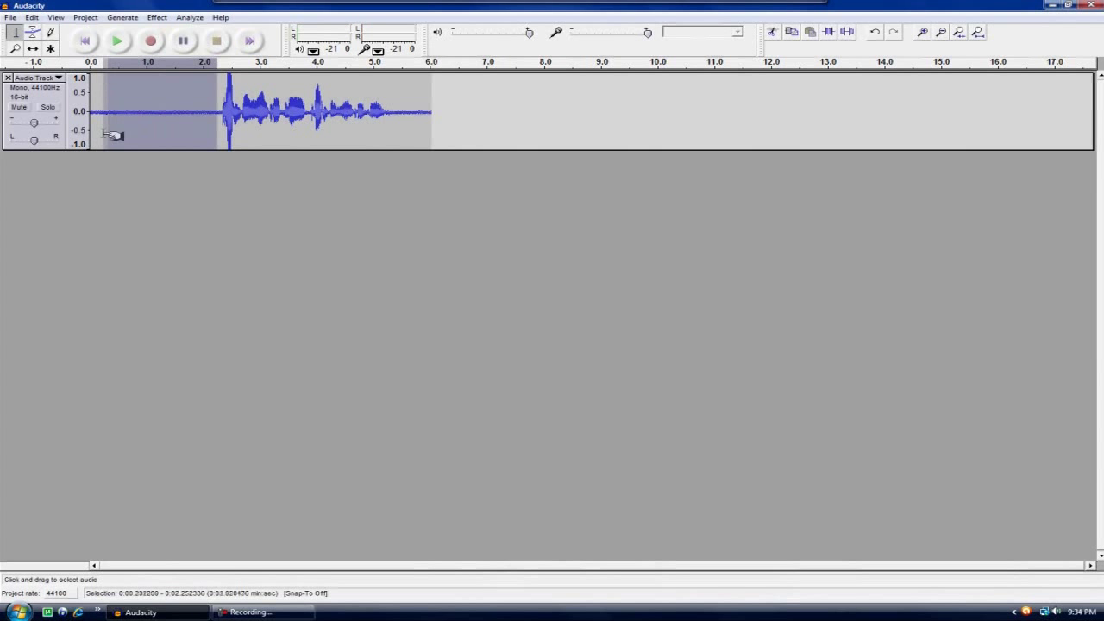
click(164, 130)
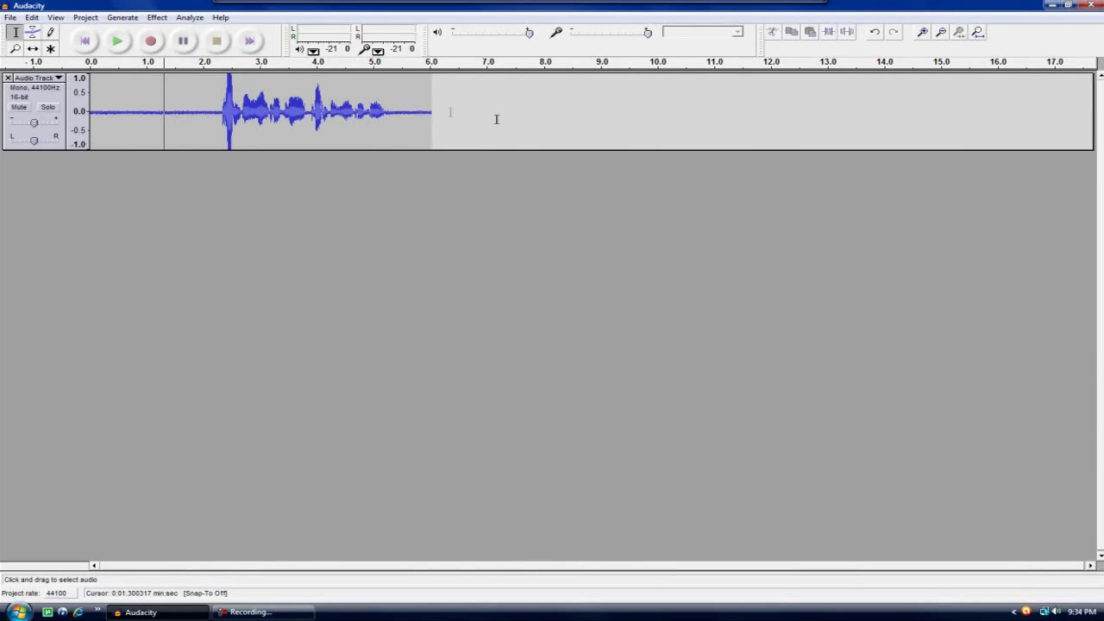
Select the quiet static before the speech, from about 0.8 to 2.1 seconds.
click(203, 111)
click(214, 115)
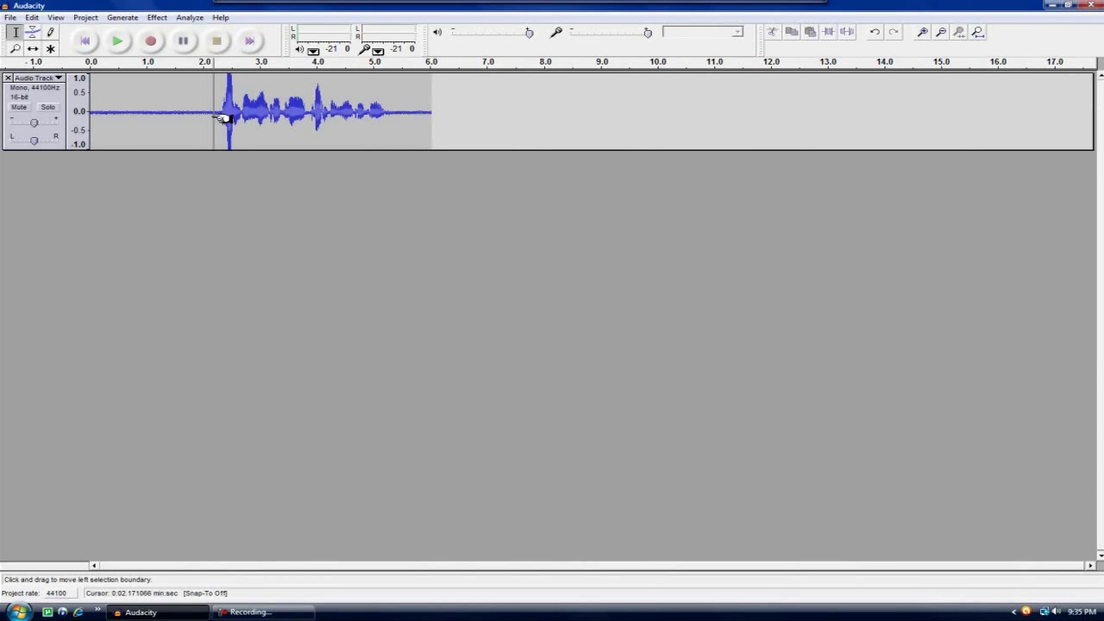
drag(220, 118, 115, 118)
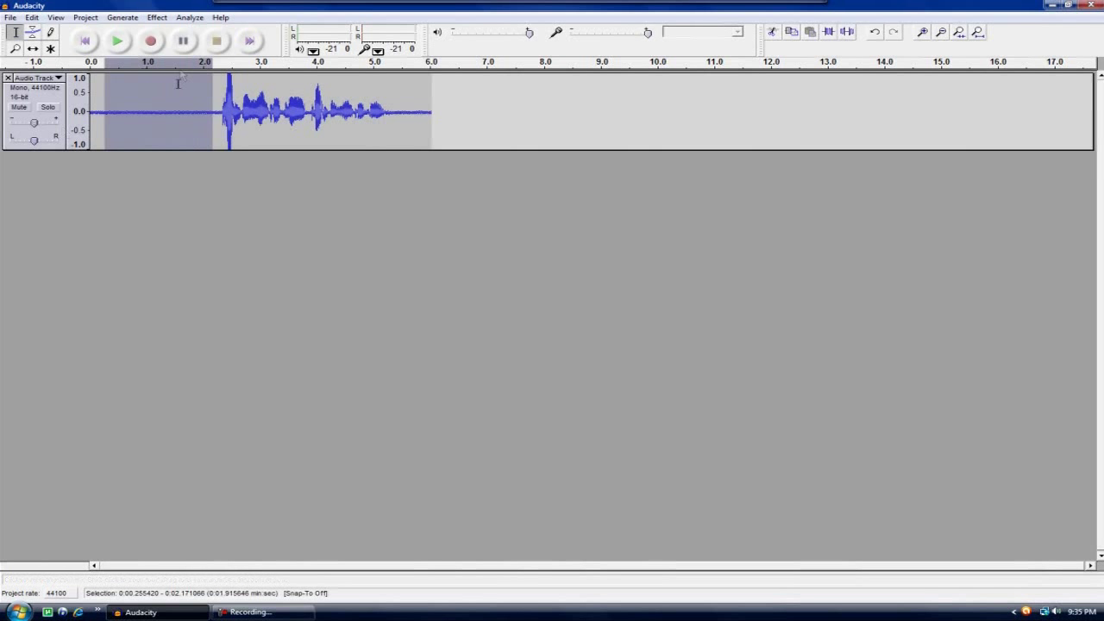
drag(218, 117, 161, 121)
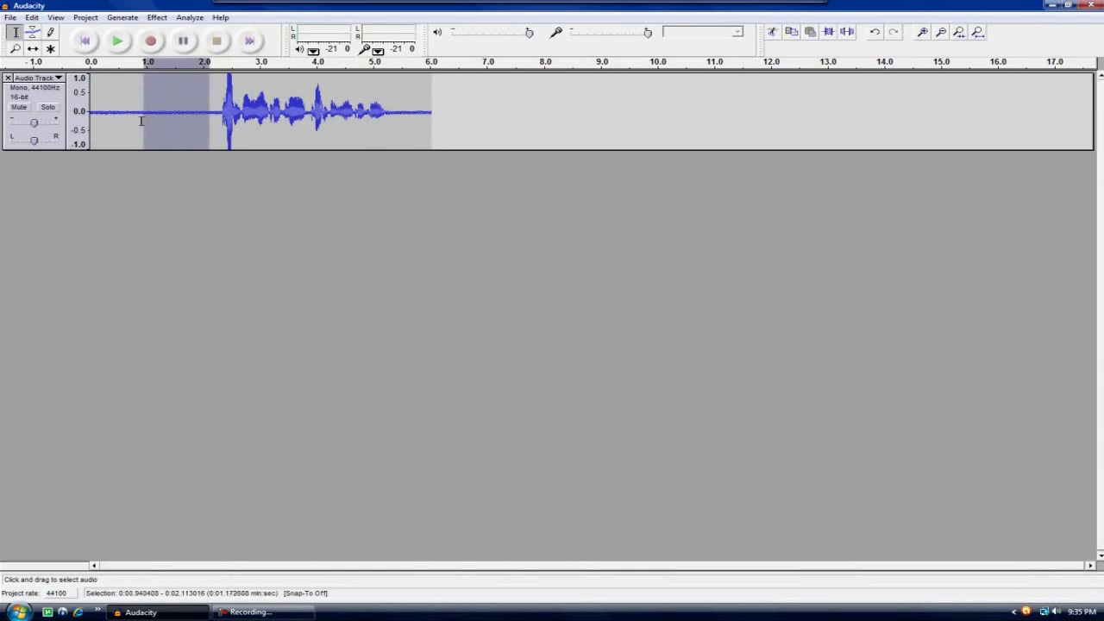
drag(160, 121, 136, 122)
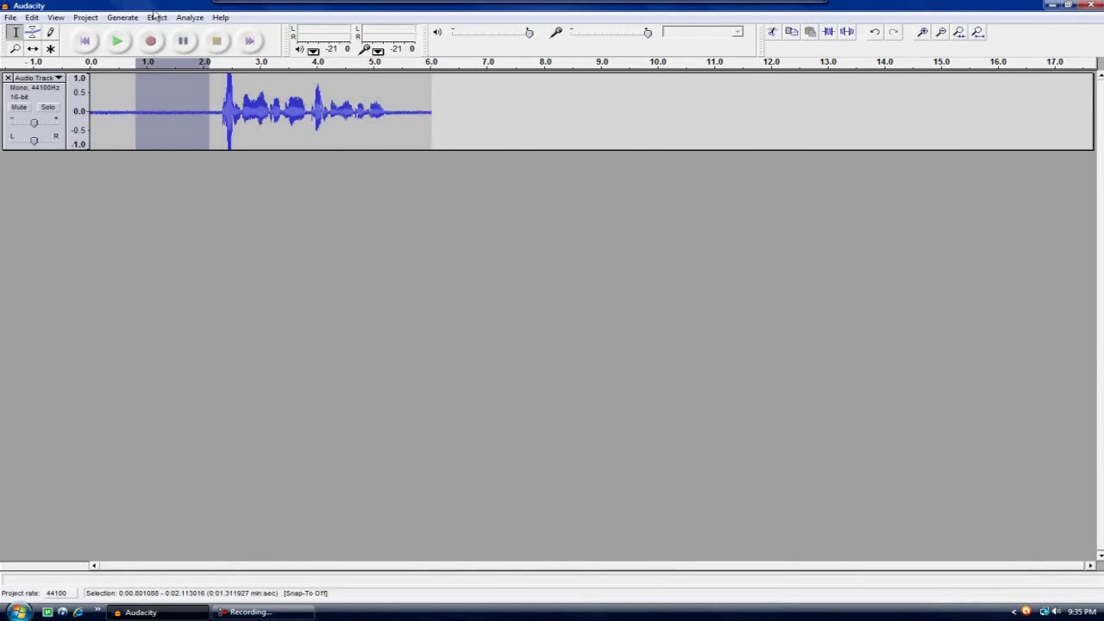
click(157, 17)
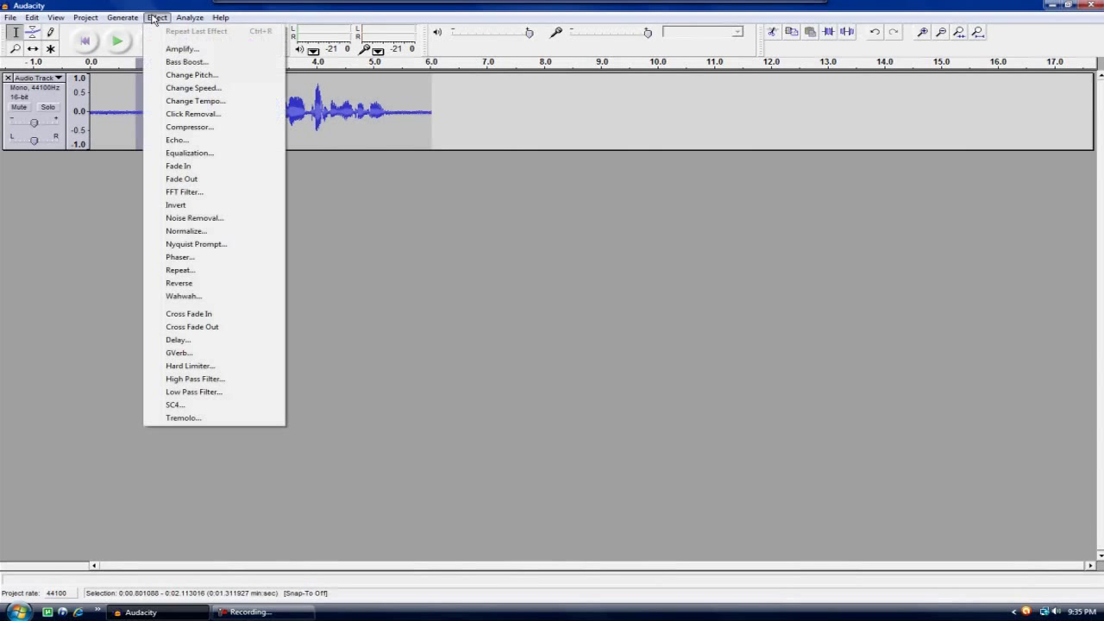
Get a noise profile from the selected static in Noise Removal, then clear the selection.
click(214, 218)
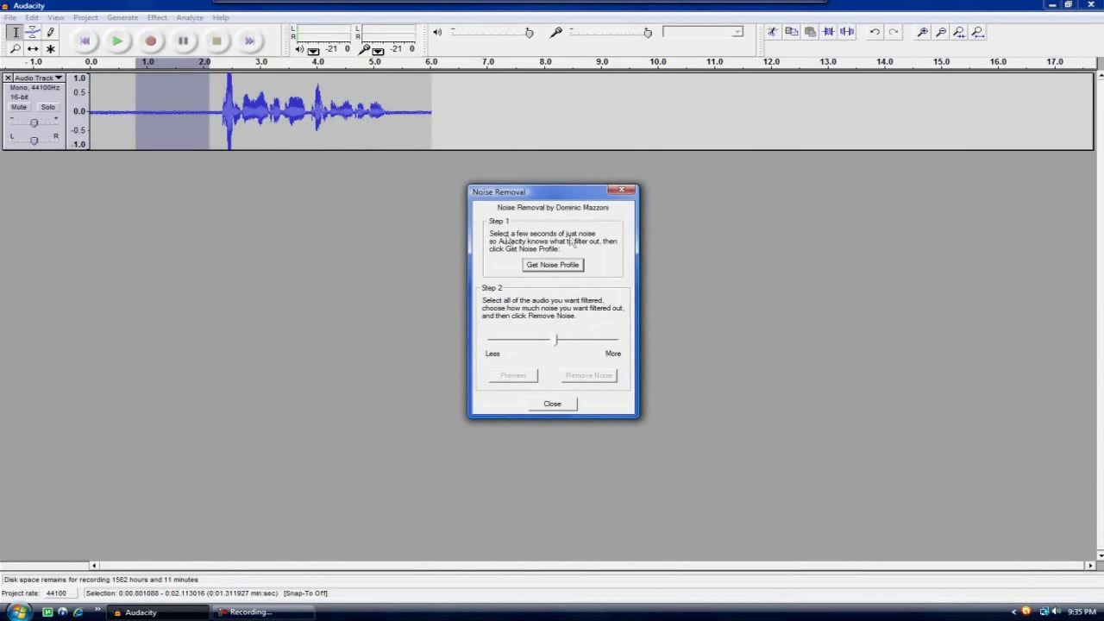
click(571, 266)
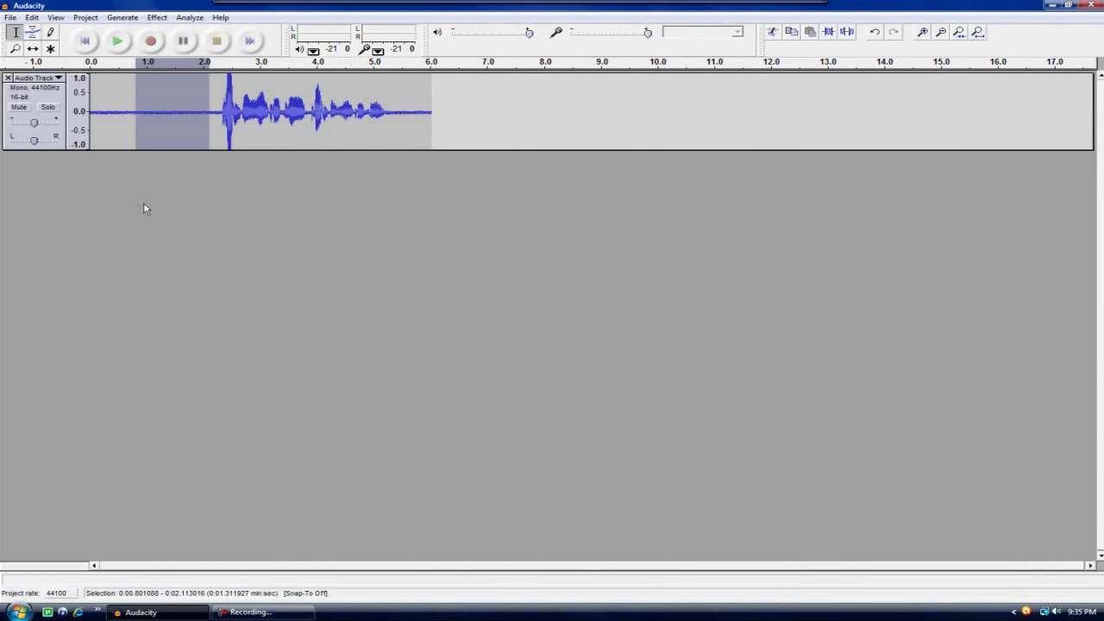
click(142, 120)
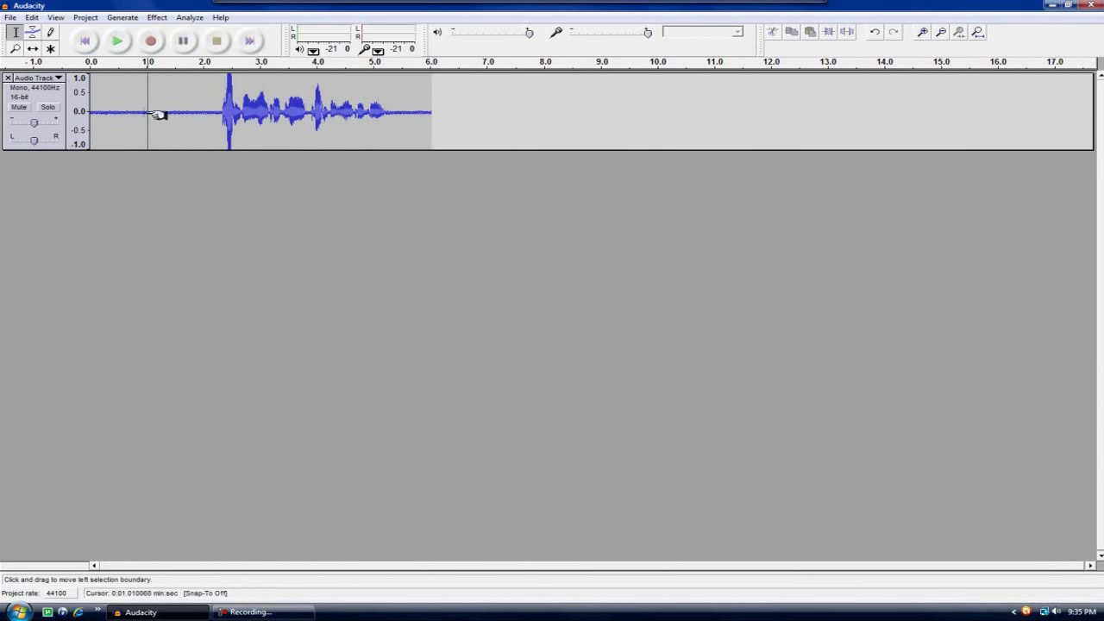
mouse_move(141, 120)
mouse_down()
mouse_move(245, 121)
mouse_move(204, 124)
mouse_up()
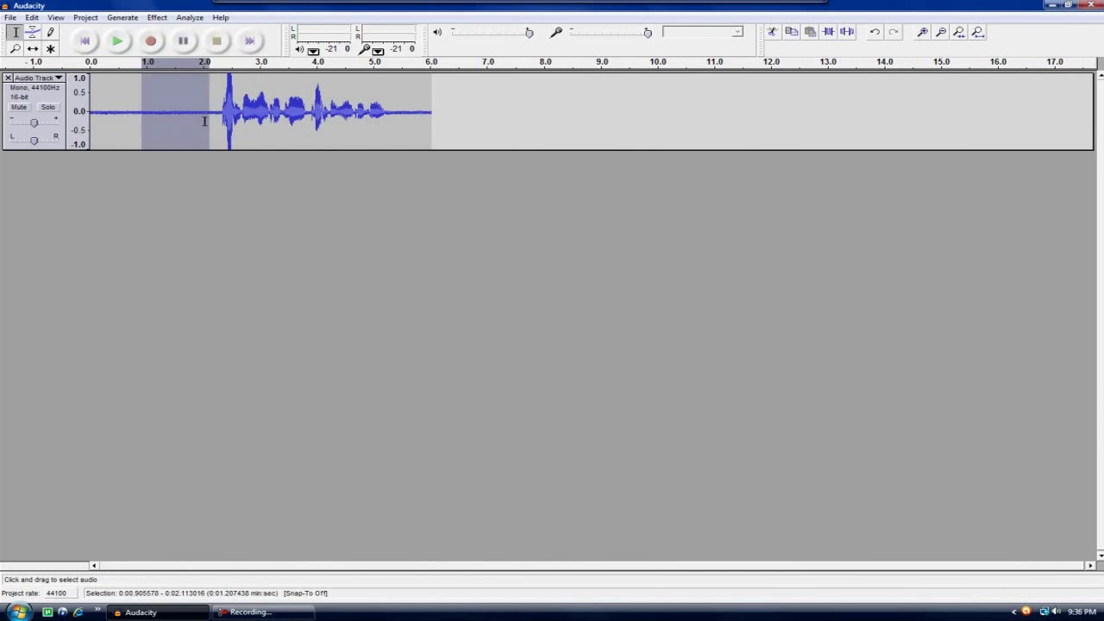
click(206, 123)
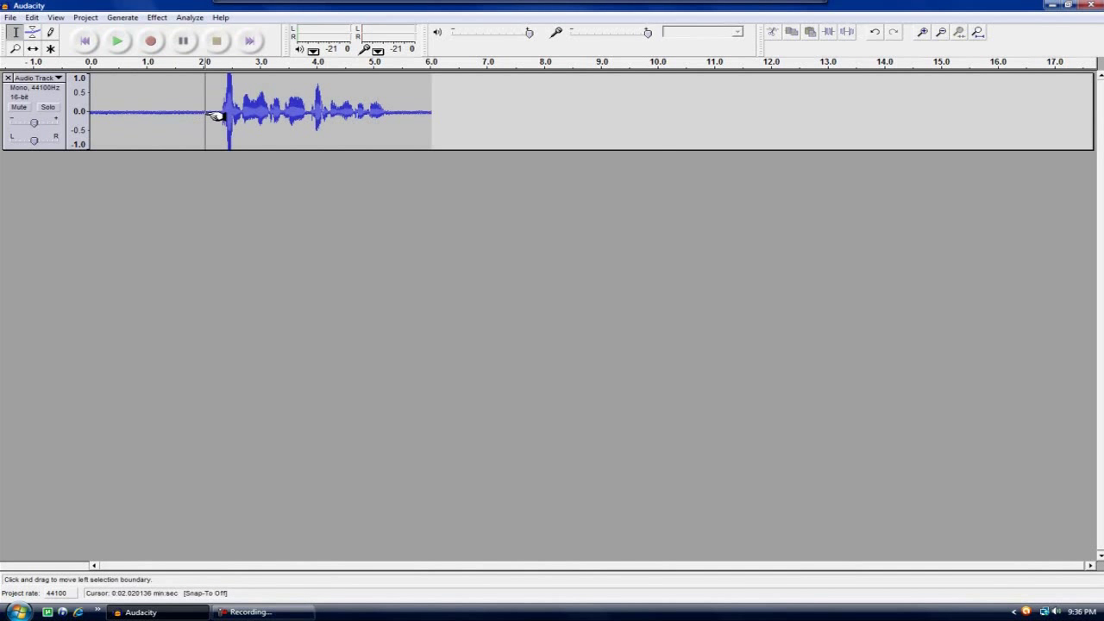
drag(205, 116, 160, 120)
click(164, 119)
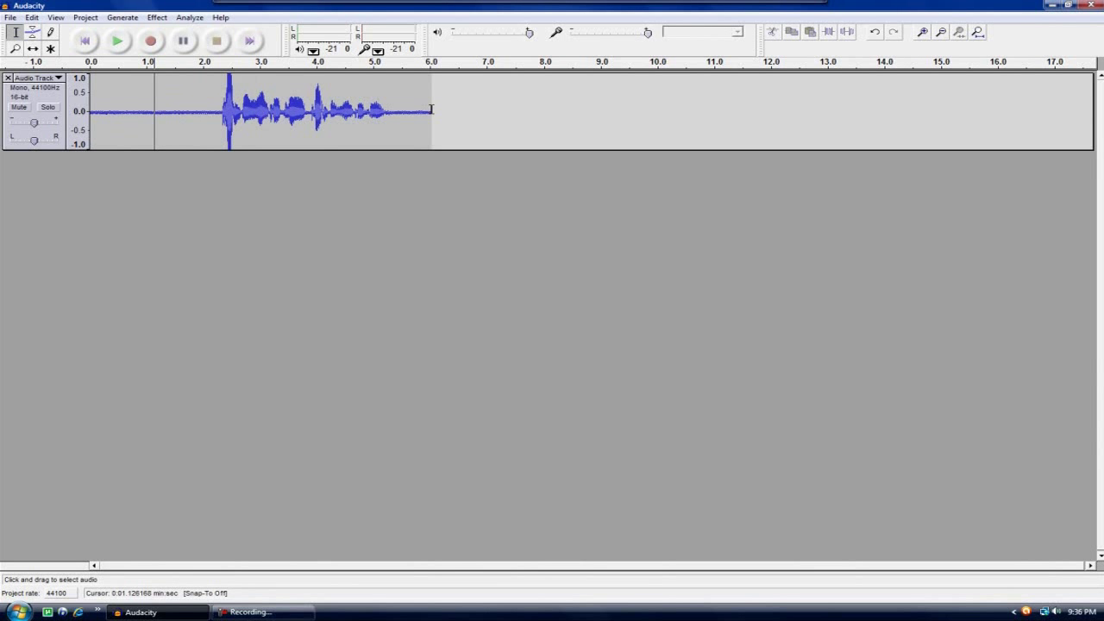
Apply Noise Removal to the whole clip with the reduction slider at its lowest.
drag(436, 111, 86, 112)
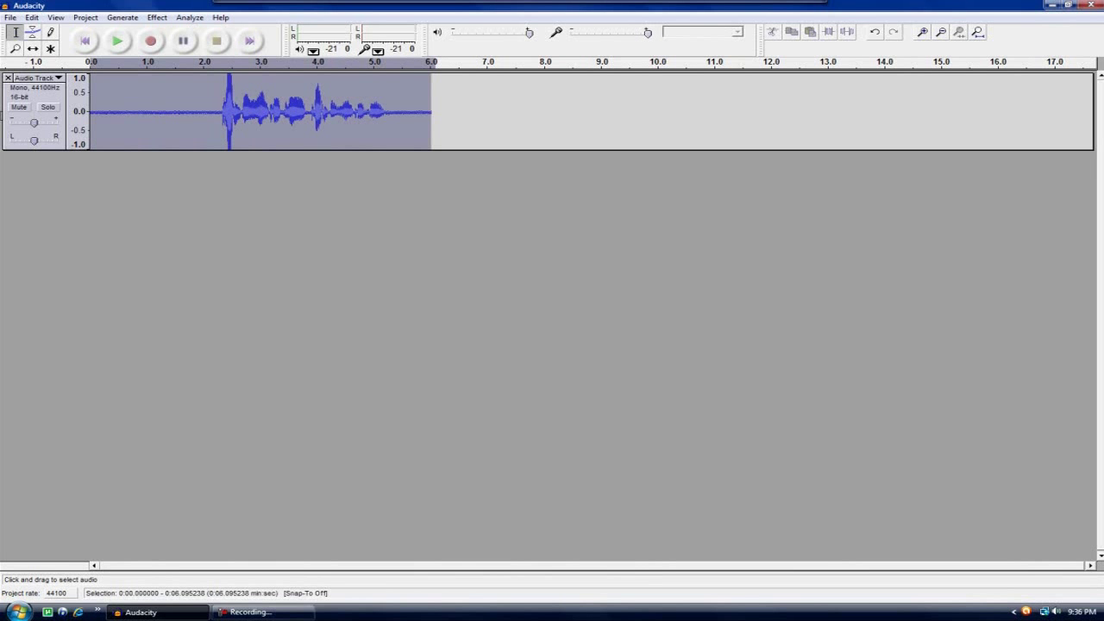
click(156, 17)
click(207, 218)
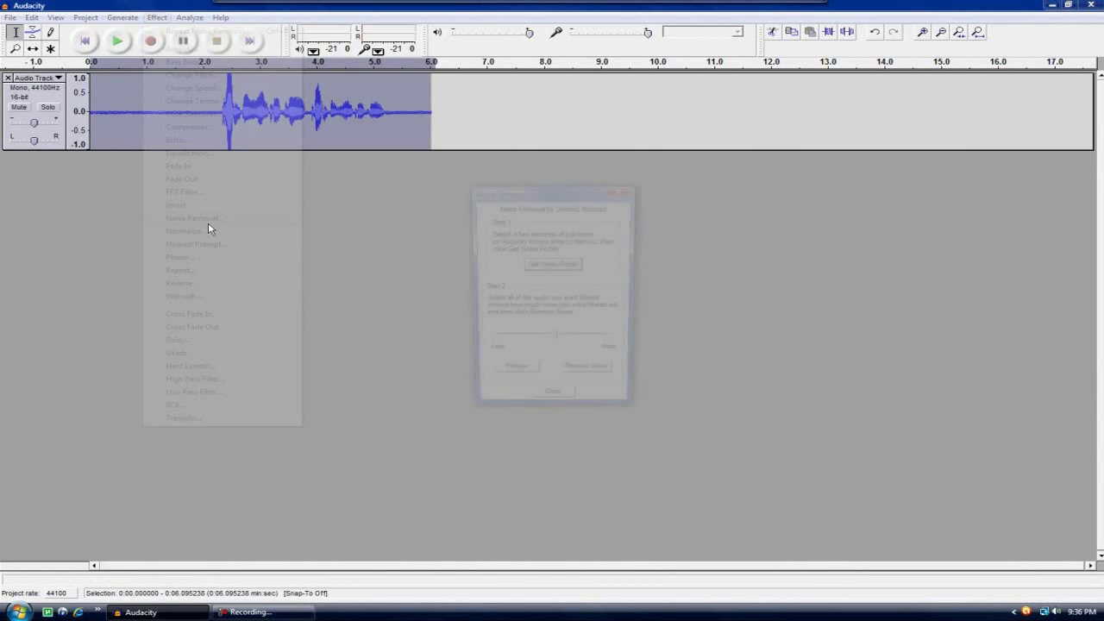
drag(559, 336, 442, 340)
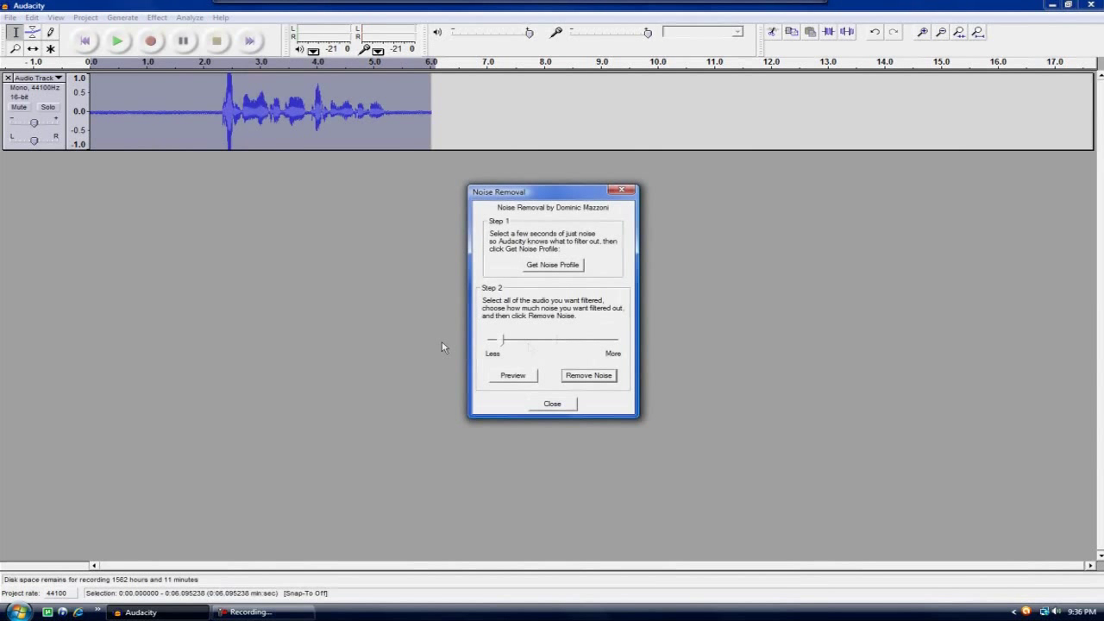
click(588, 375)
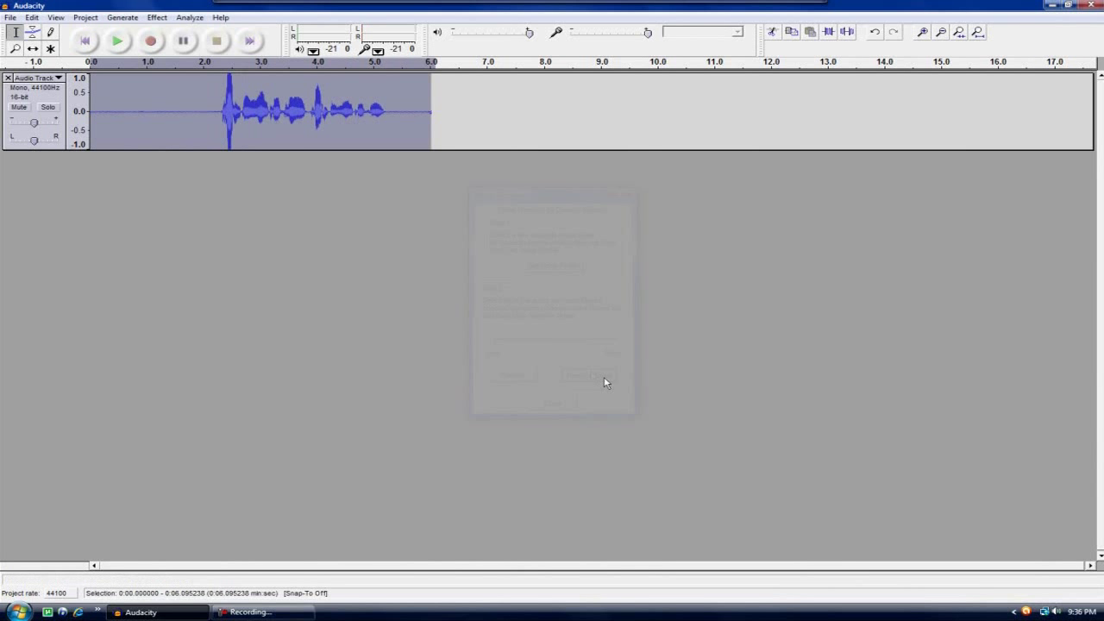
click(298, 105)
click(191, 121)
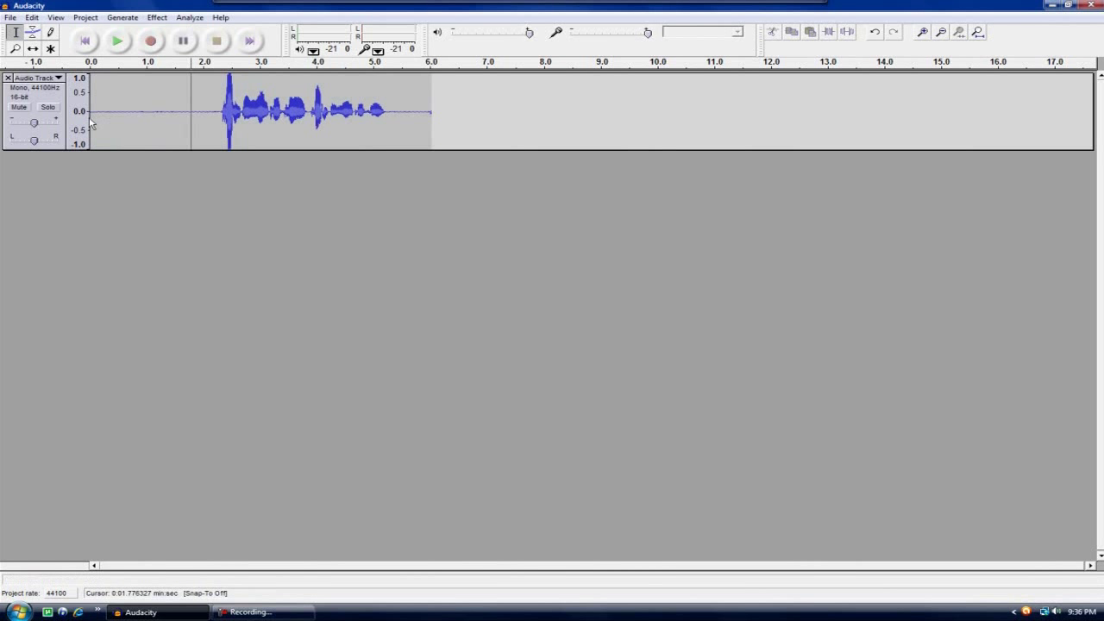
drag(209, 119, 94, 118)
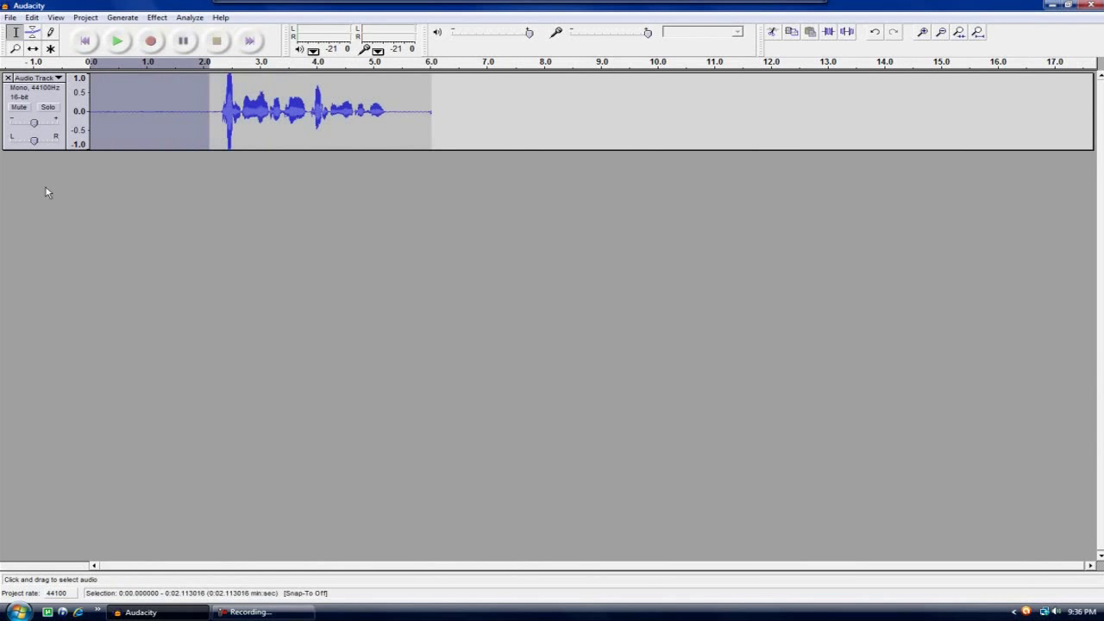
click(167, 112)
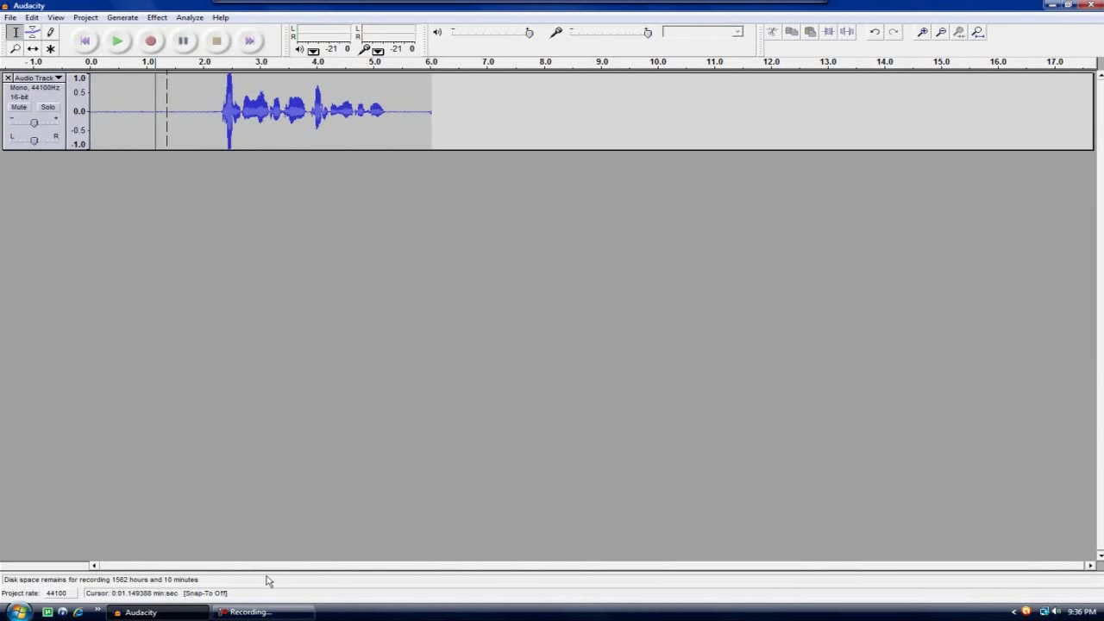
mouse_move(250, 611)
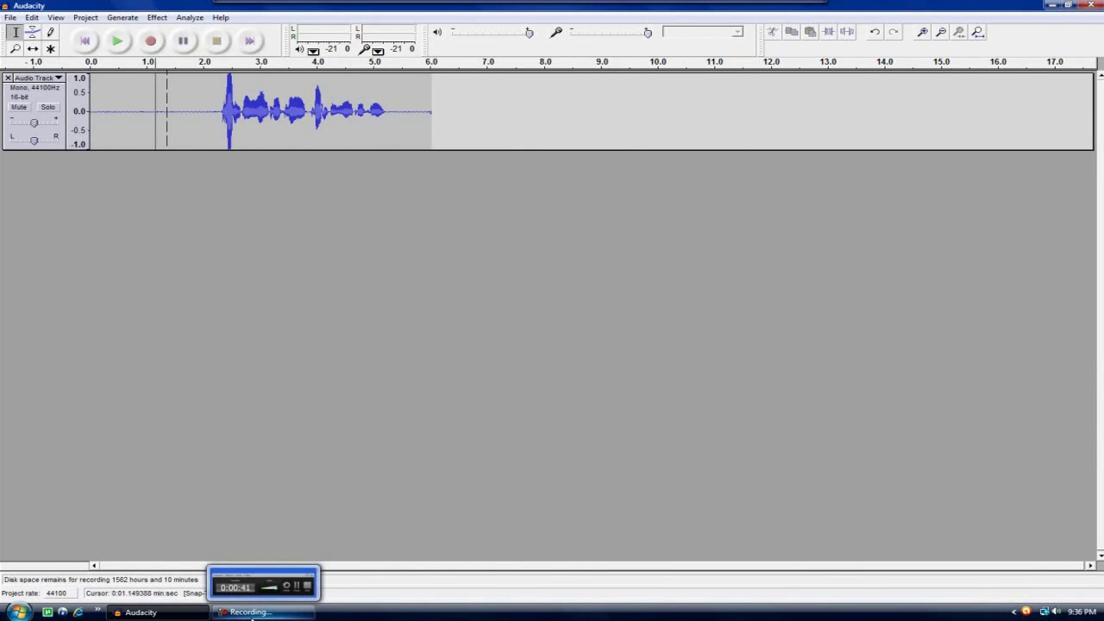
click(251, 613)
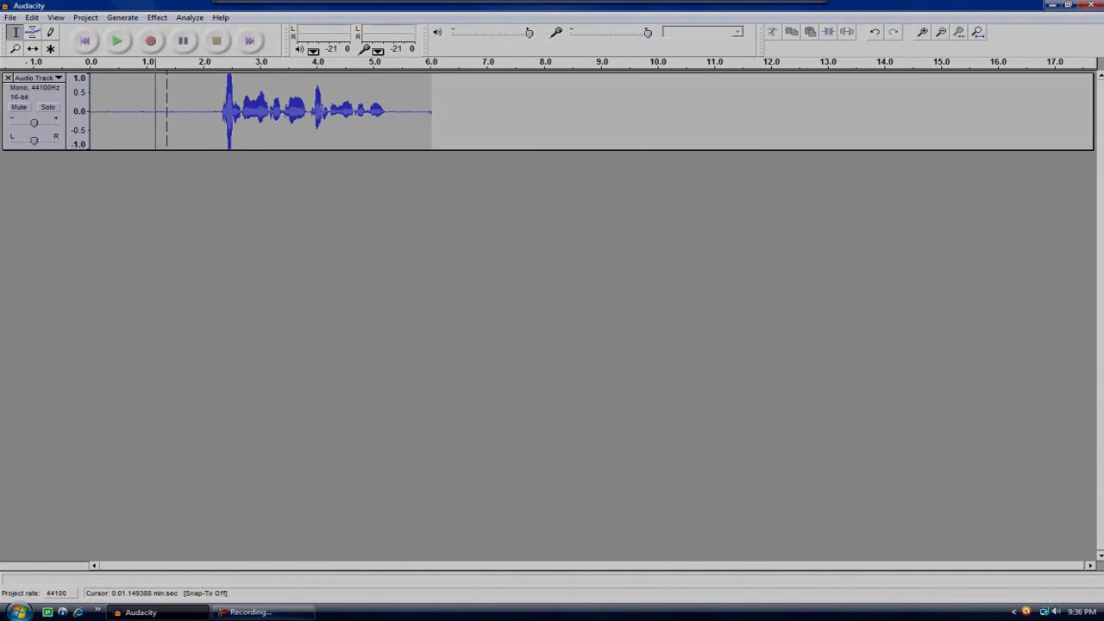